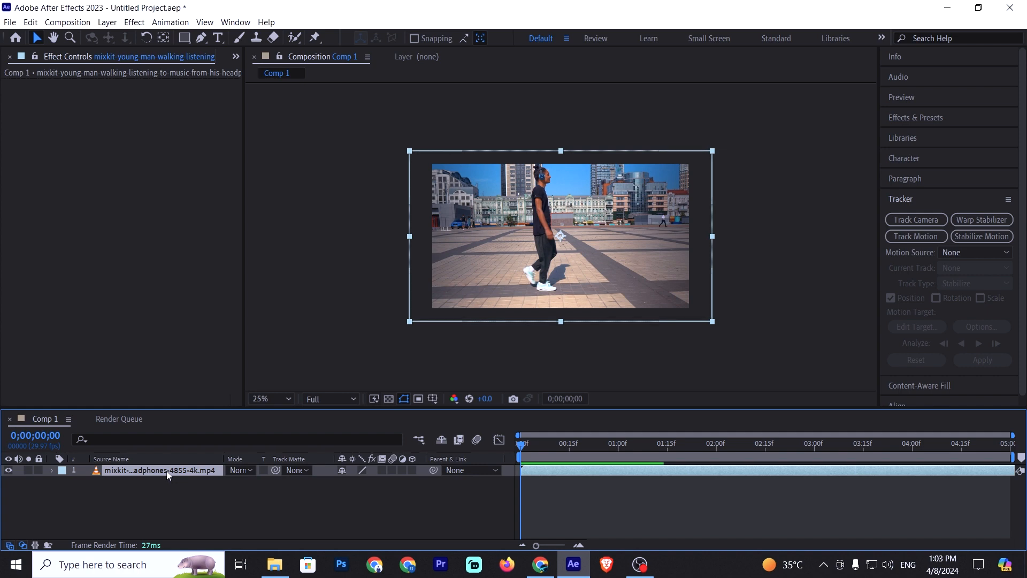
Step: Duplicate the walking-man footage layer, hide the lower copy and open the upper copy in the Layer viewer
{"action": "left_click", "coordinate": [175, 494]}
{"action": "left_click", "coordinate": [178, 473]}
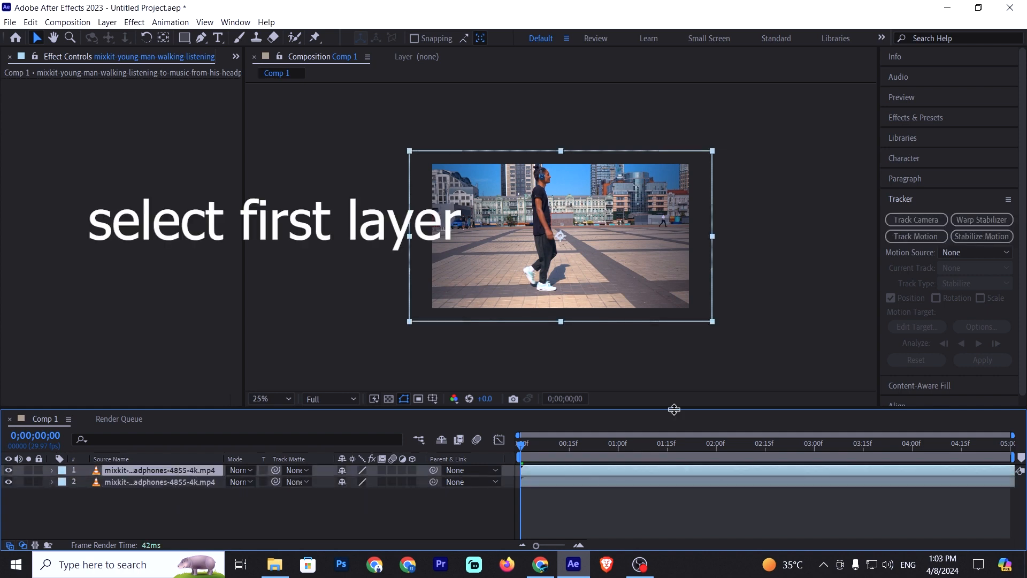
{"action": "double_click", "coordinate": [190, 467]}
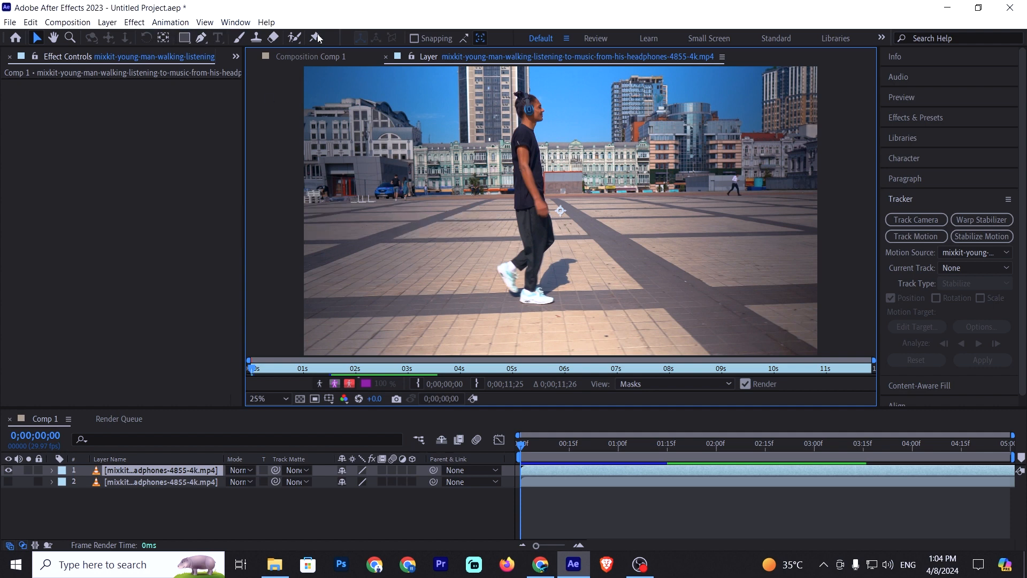
Step: Paint a Roto Brush foreground stroke over the man's head and headphones on the first frame
{"action": "left_click", "coordinate": [294, 38]}
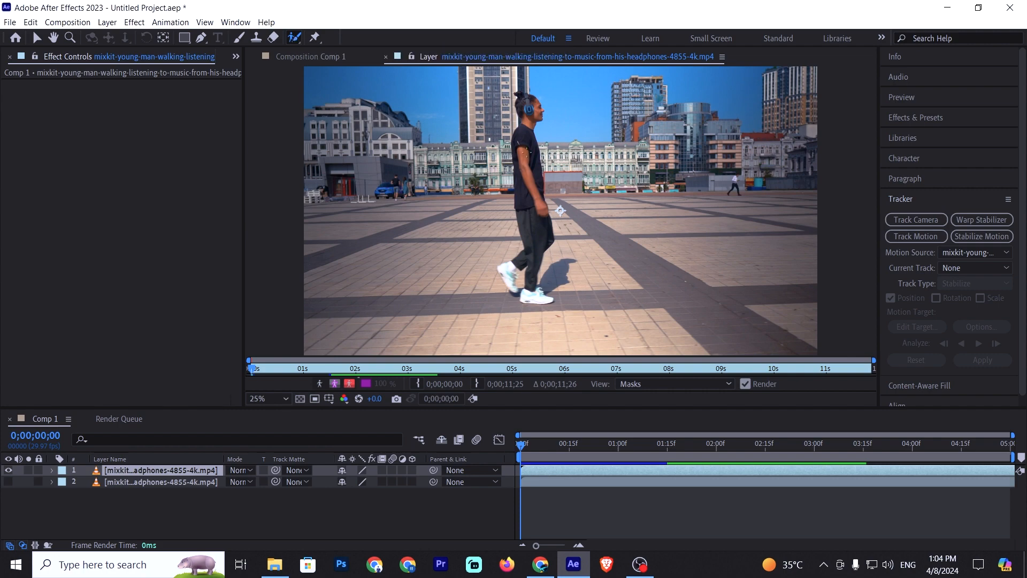
{"action": "scroll", "coordinate": [560, 210], "scroll_direction": "up", "scroll_amount": 4}
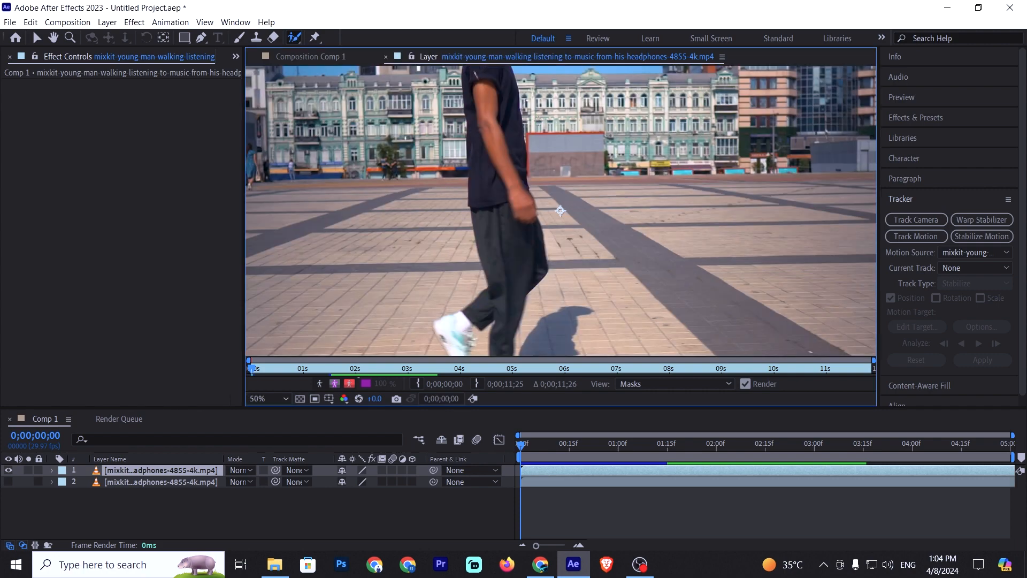
{"action": "left_click_drag", "start_coordinate": [473, 138], "coordinate": [475, 270]}
{"action": "left_click_drag", "start_coordinate": [460, 192], "coordinate": [462, 325]}
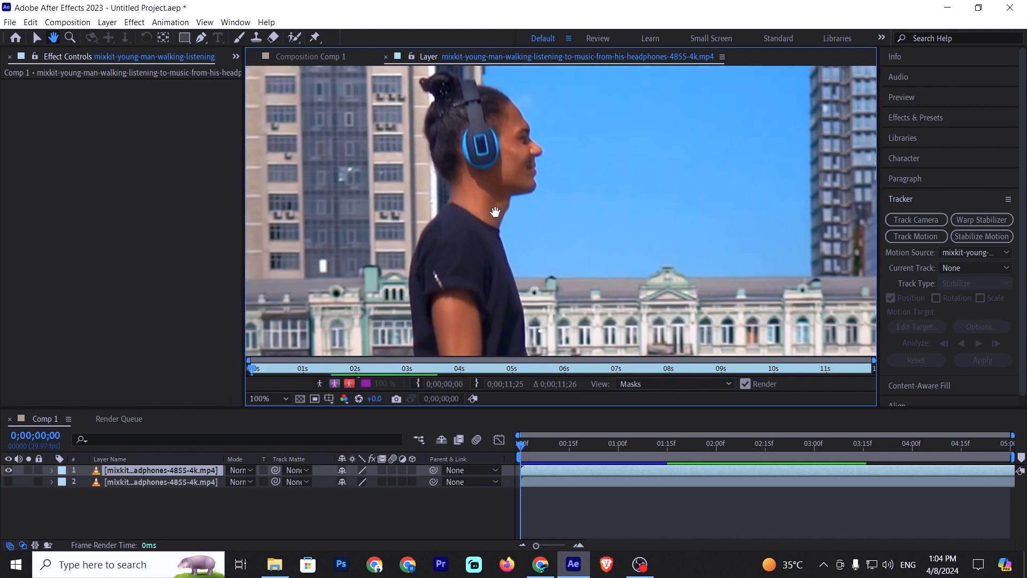
{"action": "left_click_drag", "start_coordinate": [461, 123], "coordinate": [479, 149]}
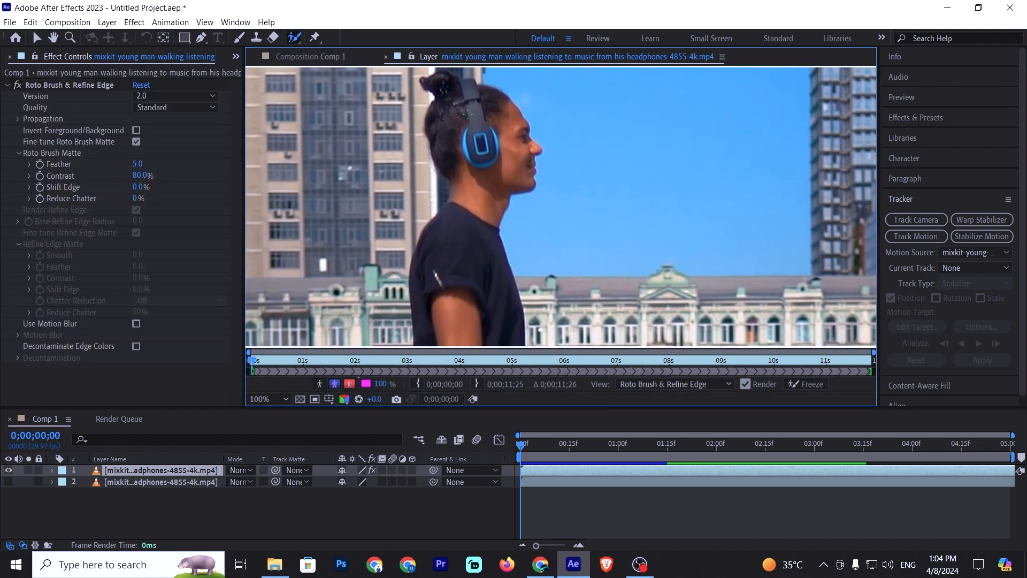
Step: Extend the Roto Brush selection with foreground strokes over the man's shirt, arm and trousers
{"action": "left_click_drag", "start_coordinate": [528, 224], "coordinate": [541, 74]}
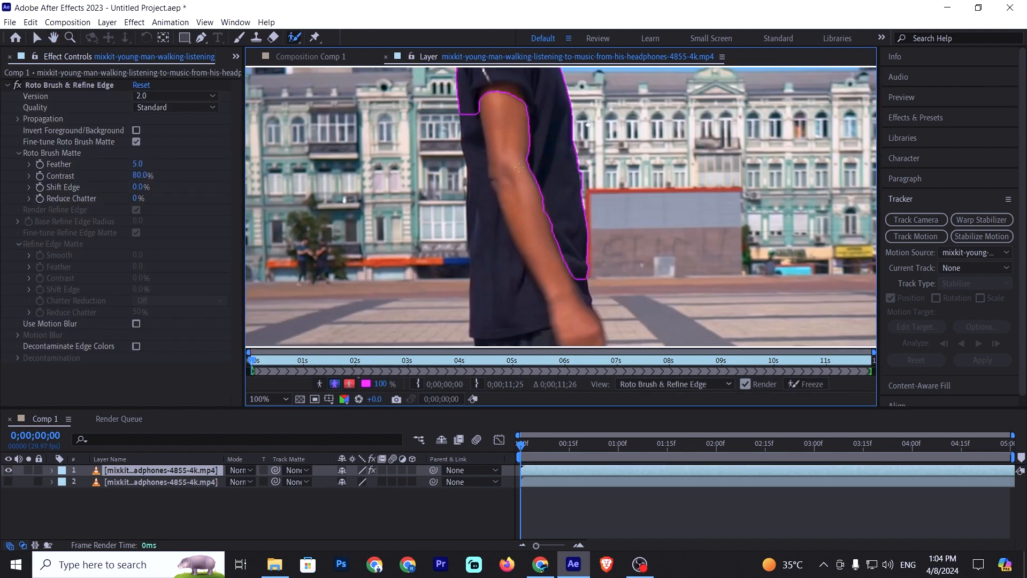
{"action": "left_click_drag", "start_coordinate": [555, 245], "coordinate": [575, 86]}
{"action": "left_click_drag", "start_coordinate": [542, 170], "coordinate": [559, 310]}
{"action": "left_click_drag", "start_coordinate": [586, 264], "coordinate": [593, 272]}
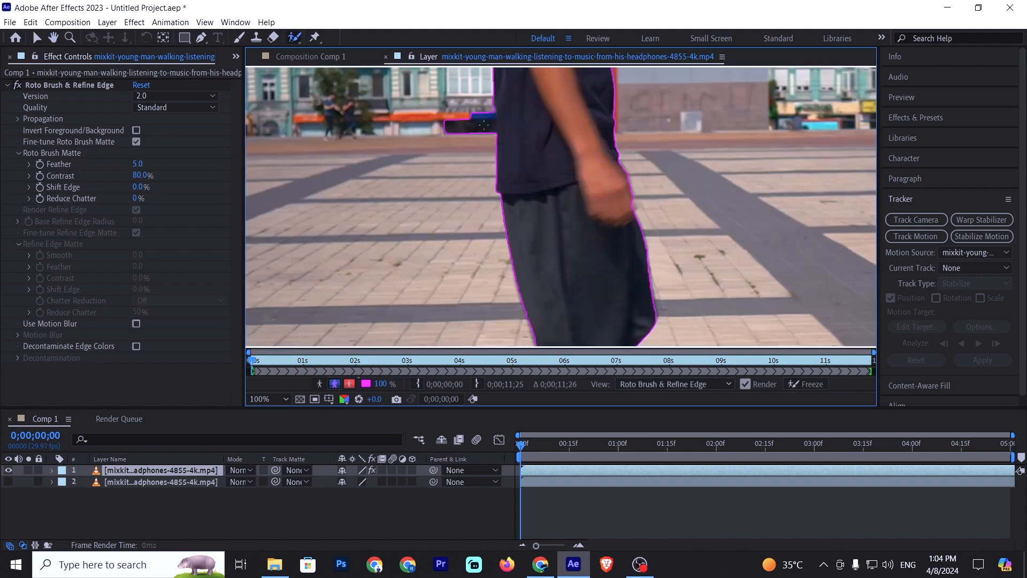
Step: Paint the stray background patch beside the shirt out of the selection, and continue the selection down to the rear shoe
{"action": "scroll", "coordinate": [484, 125], "scroll_direction": "up", "scroll_amount": 2}
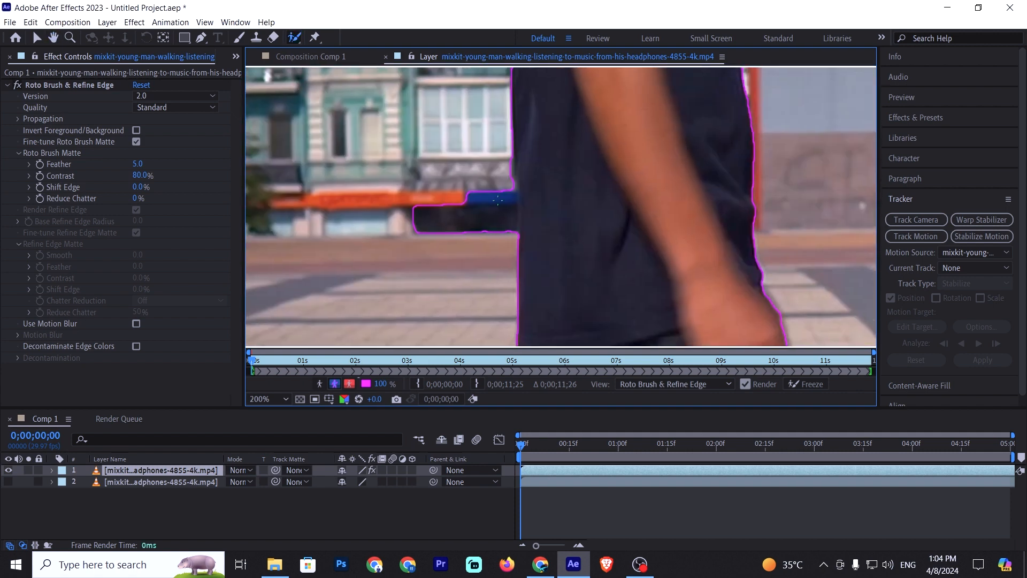
{"action": "mouse_move", "coordinate": [486, 204]}
{"action": "left_mouse_down"}
{"action": "mouse_move", "coordinate": [591, 178]}
{"action": "mouse_move", "coordinate": [615, 25]}
{"action": "left_mouse_up"}
{"action": "mouse_move", "coordinate": [432, 115]}
{"action": "left_mouse_down"}
{"action": "mouse_move", "coordinate": [370, 159]}
{"action": "mouse_move", "coordinate": [419, 288]}
{"action": "mouse_move", "coordinate": [480, 206]}
{"action": "mouse_move", "coordinate": [517, 250]}
{"action": "mouse_move", "coordinate": [506, 305]}
{"action": "left_mouse_up"}
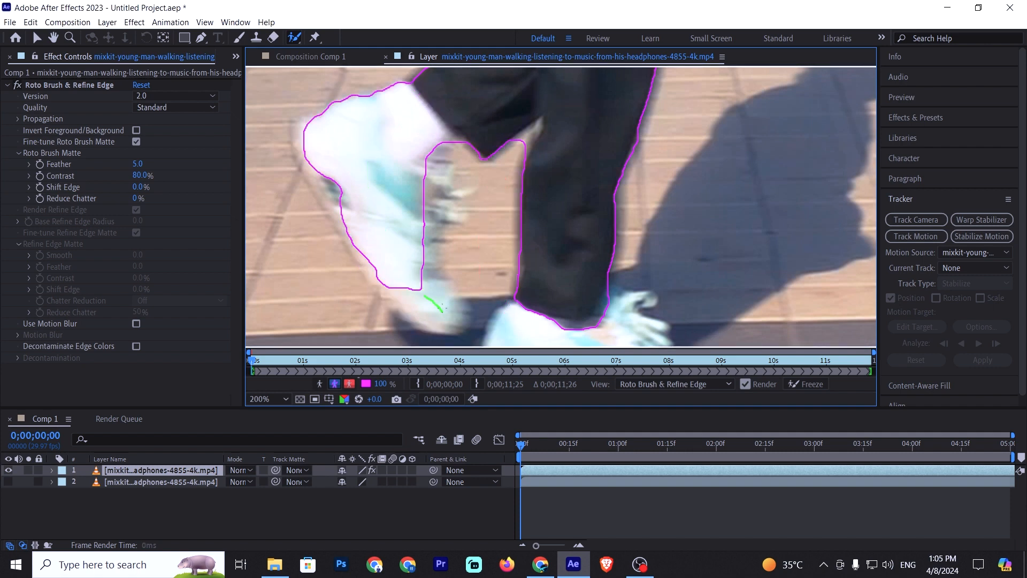
Step: Add the toe of the rear shoe to the Roto Brush selection and refine the shoe's inner edge
{"action": "left_click", "coordinate": [428, 272]}
{"action": "left_click", "coordinate": [643, 304]}
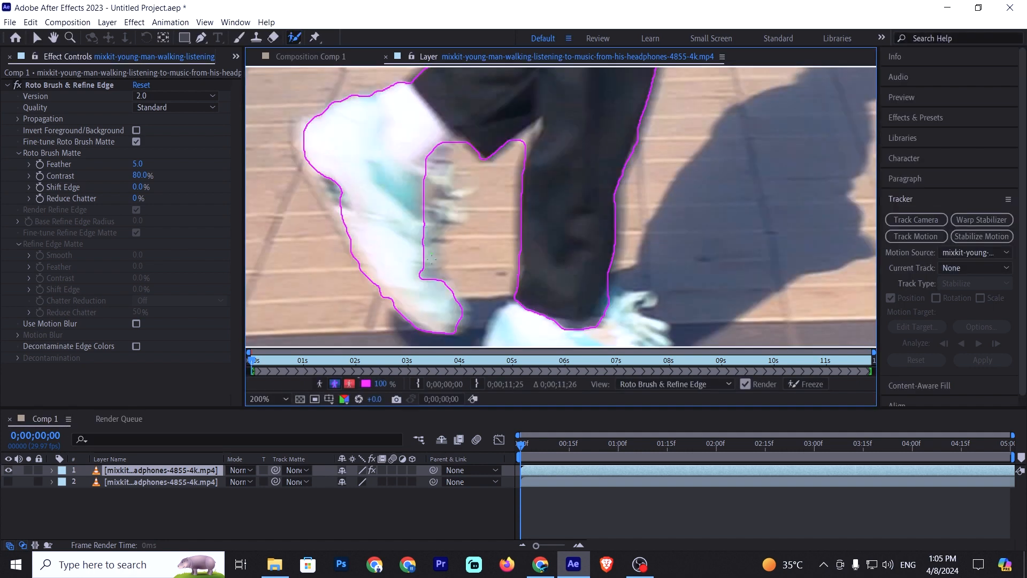
{"action": "left_click", "coordinate": [423, 275]}
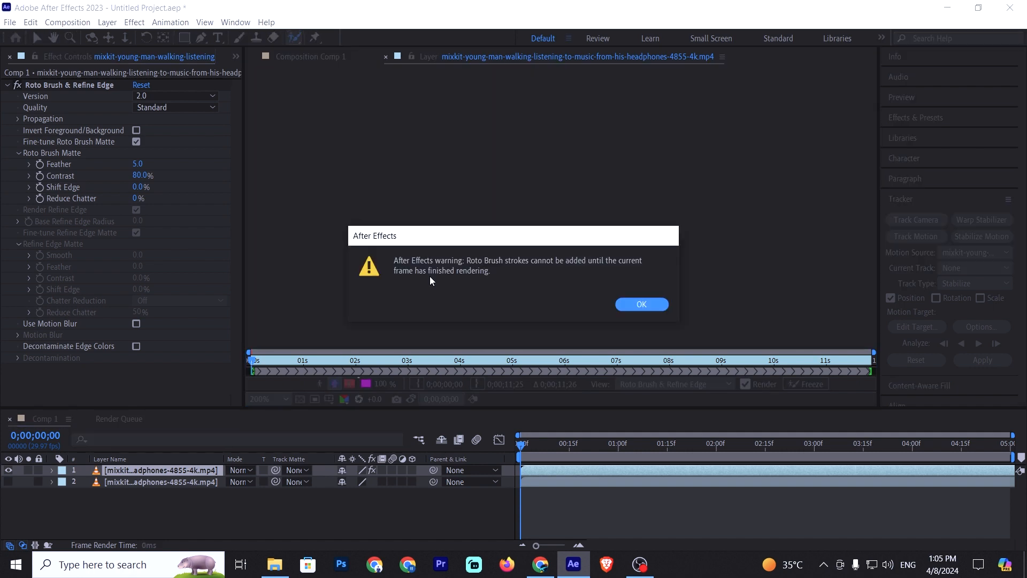
{"action": "left_click", "coordinate": [647, 304]}
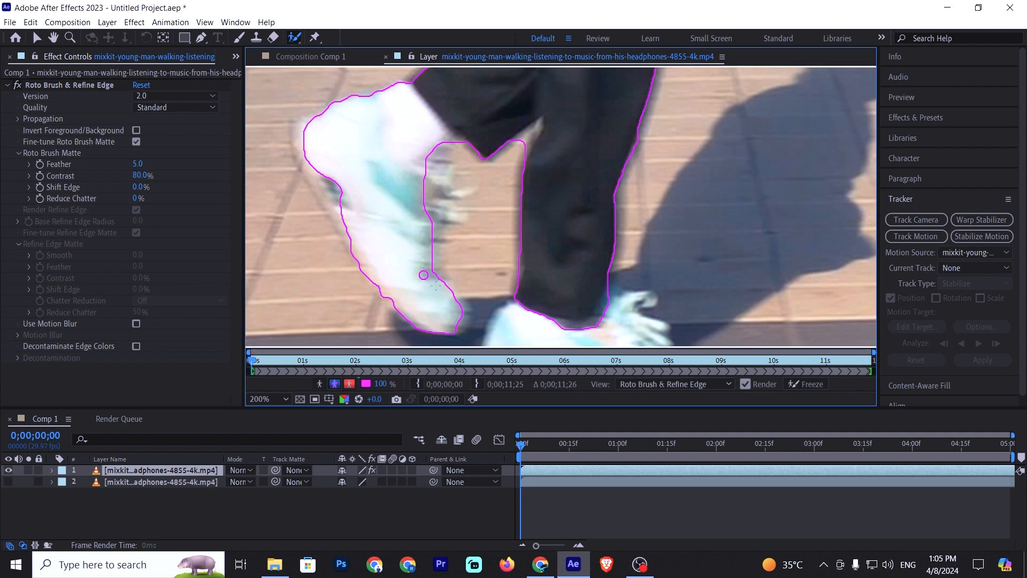
Step: Add the front shoe to the Roto Brush selection and paint a correction stroke along the gap between the two shoes
{"action": "mouse_move", "coordinate": [400, 233]}
{"action": "left_mouse_down"}
{"action": "mouse_move", "coordinate": [464, 300]}
{"action": "mouse_move", "coordinate": [591, 301]}
{"action": "left_mouse_up"}
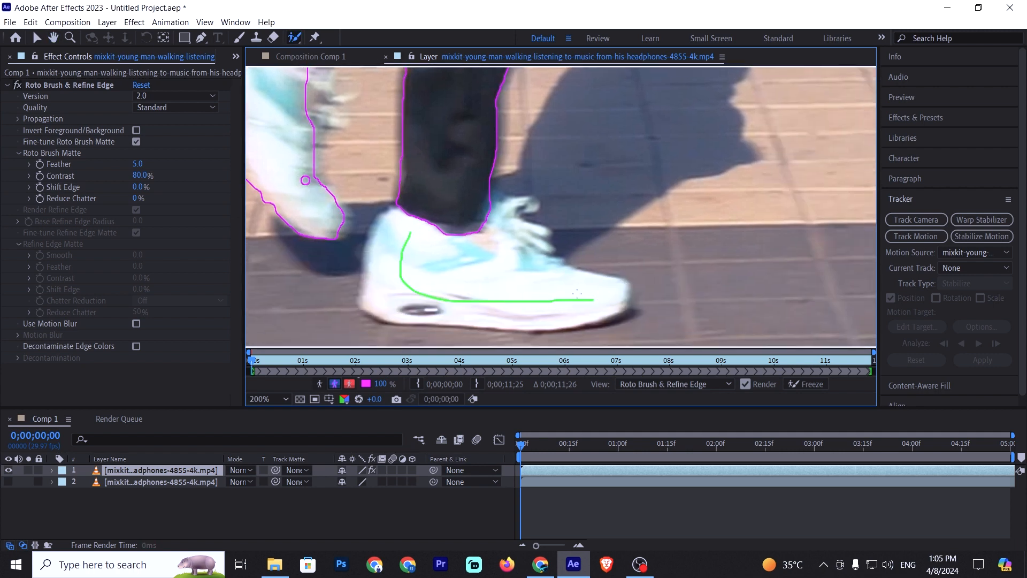
{"action": "left_click_drag", "start_coordinate": [342, 181], "coordinate": [347, 236]}
{"action": "key", "text": "super"}
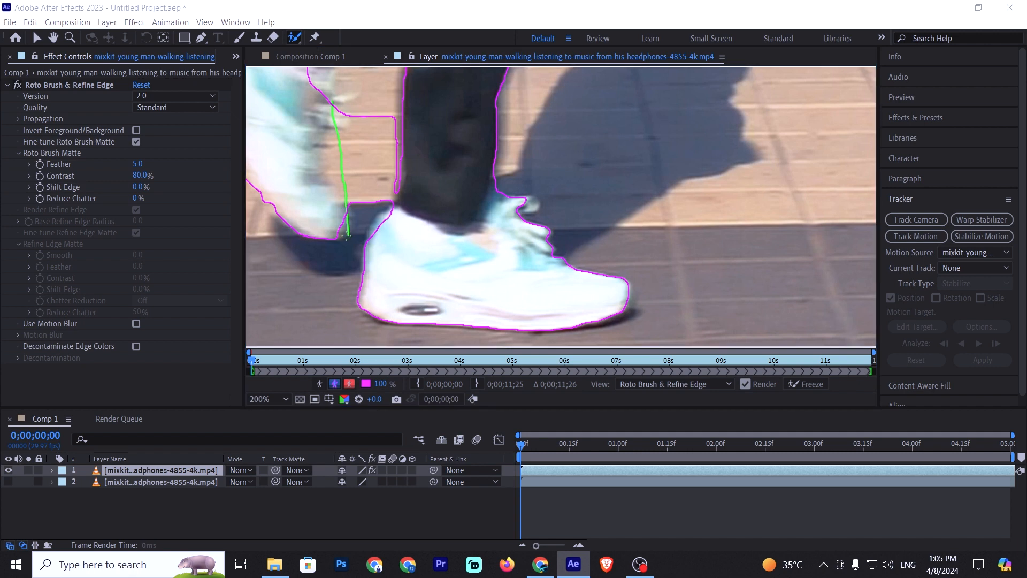
{"action": "key", "text": "super"}
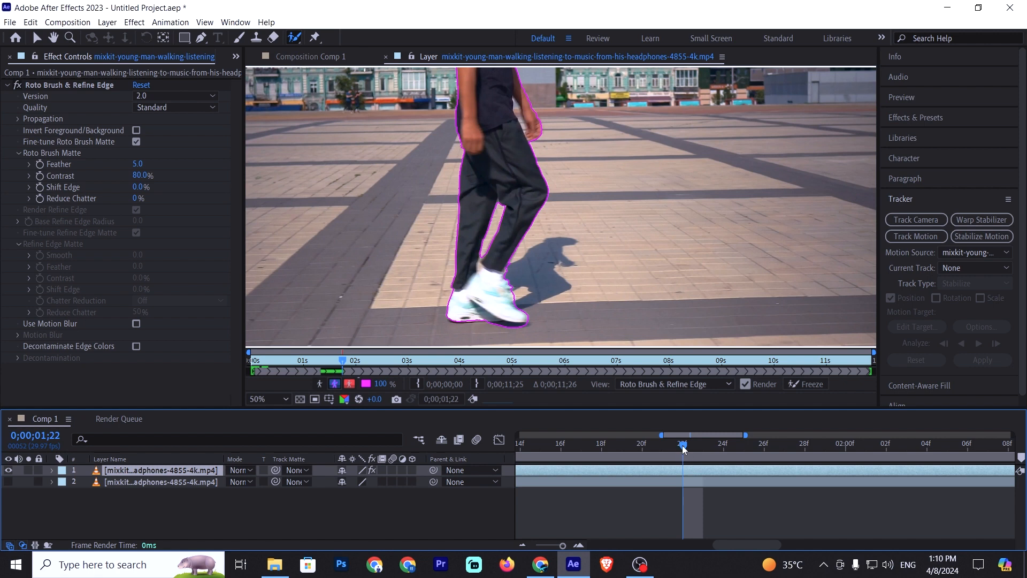
Step: Propagate the Roto Brush selection in two-frame steps from 0;00;01;24 to 0;00;02;02, and return to the first frame
{"action": "left_click", "coordinate": [717, 445]}
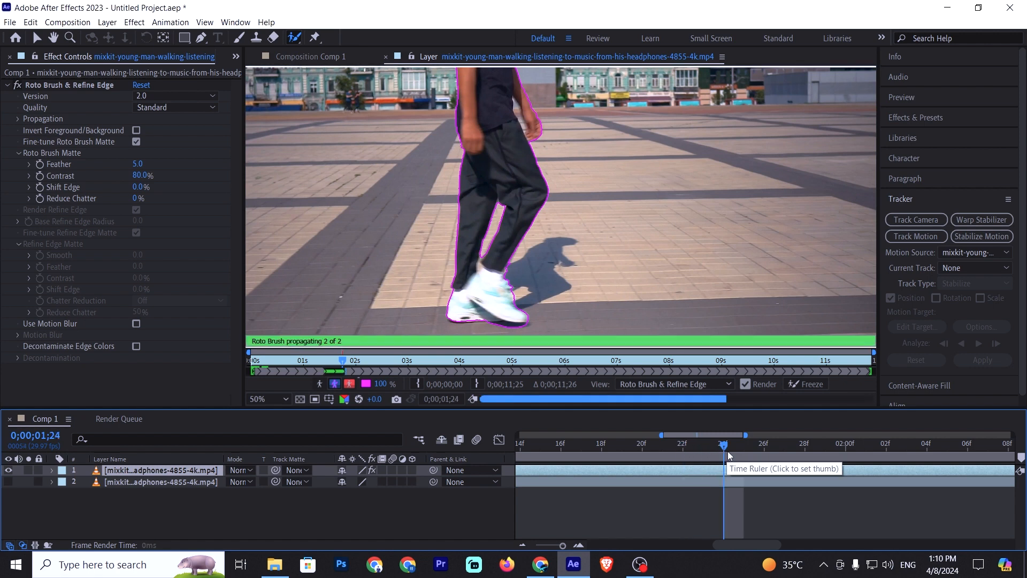
{"action": "left_click", "coordinate": [764, 445]}
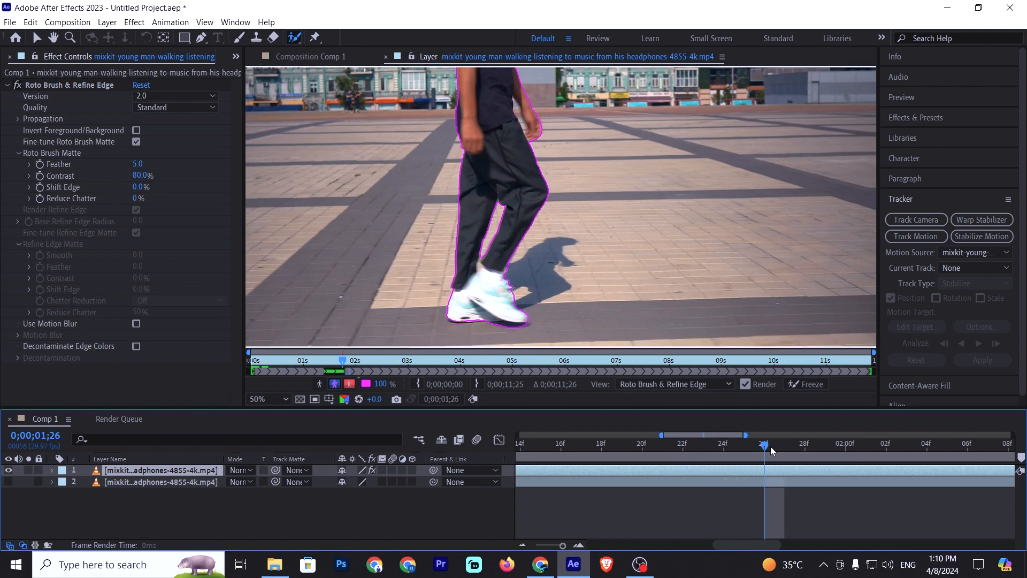
{"action": "left_click", "coordinate": [805, 446]}
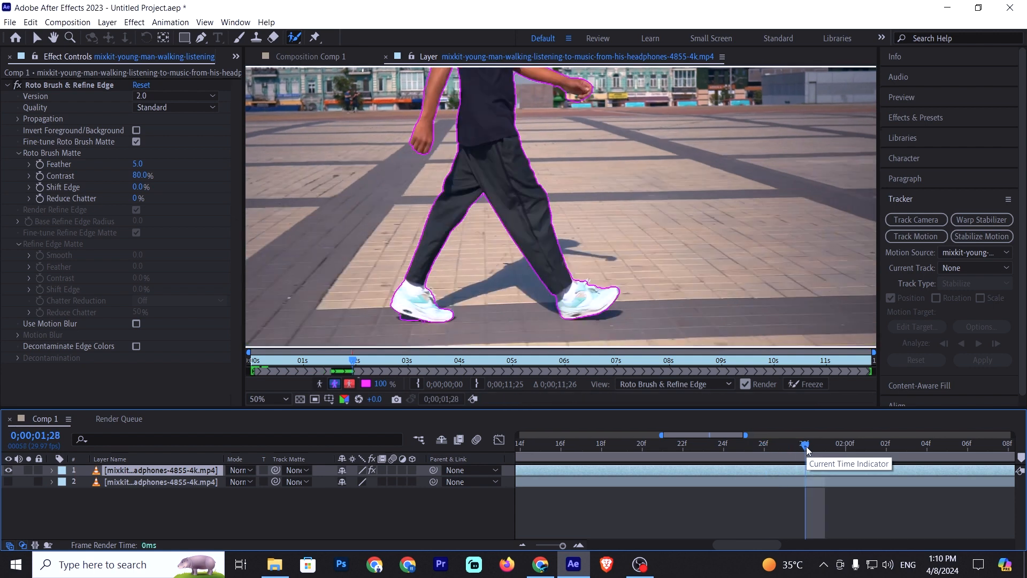
{"action": "left_click", "coordinate": [840, 447]}
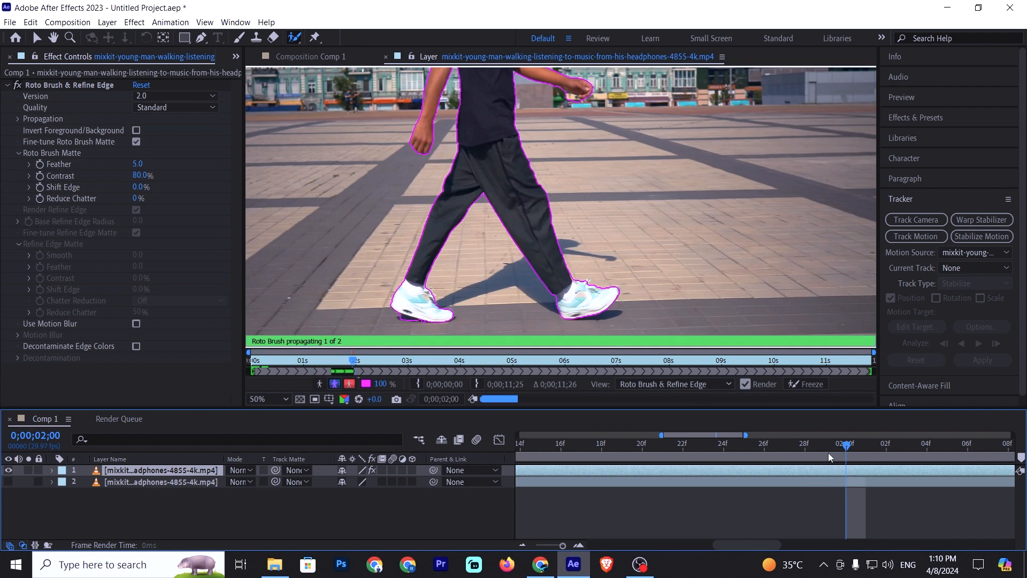
{"action": "left_click", "coordinate": [886, 446]}
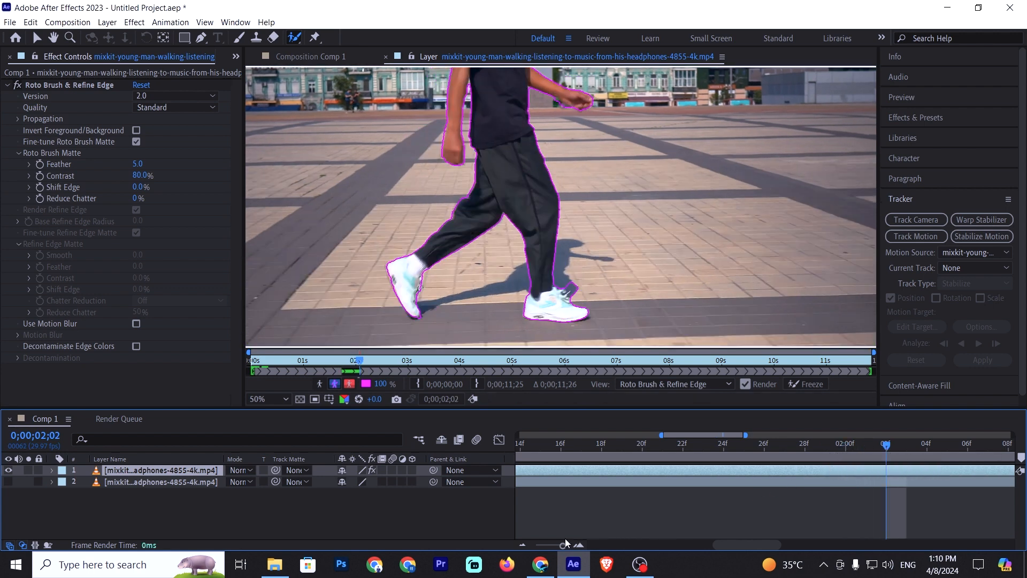
{"action": "left_click_drag", "start_coordinate": [561, 546], "coordinate": [524, 545]}
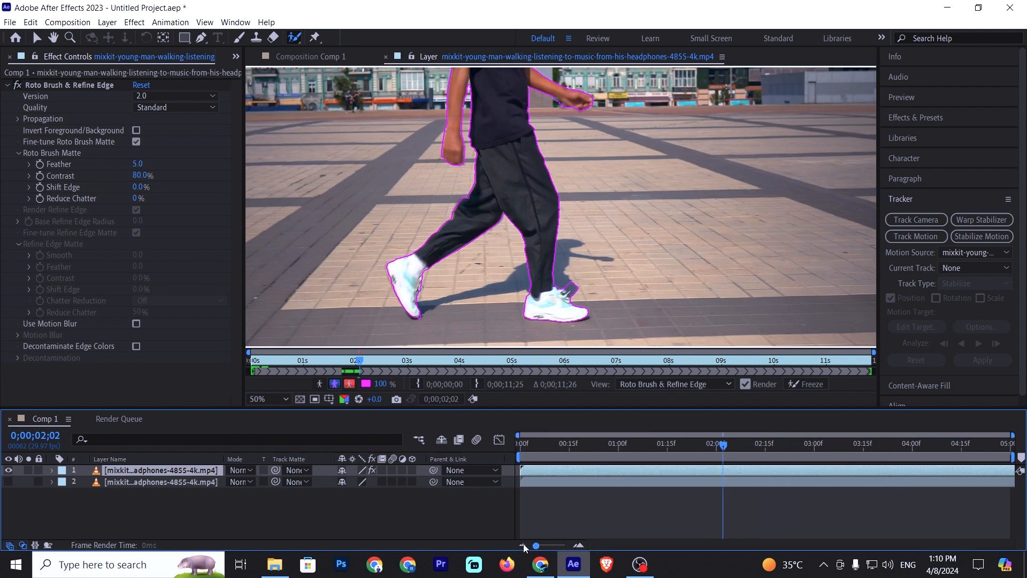
{"action": "left_click_drag", "start_coordinate": [723, 446], "coordinate": [387, 459]}
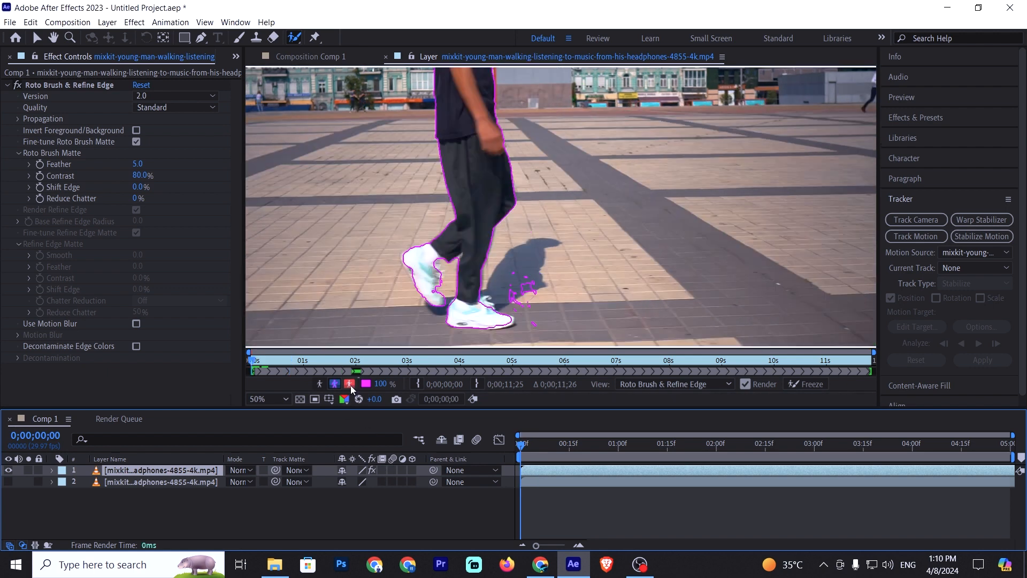
Step: Check the cutout with the red alpha overlay, and play a preview of it in the composition view
{"action": "left_click", "coordinate": [350, 384]}
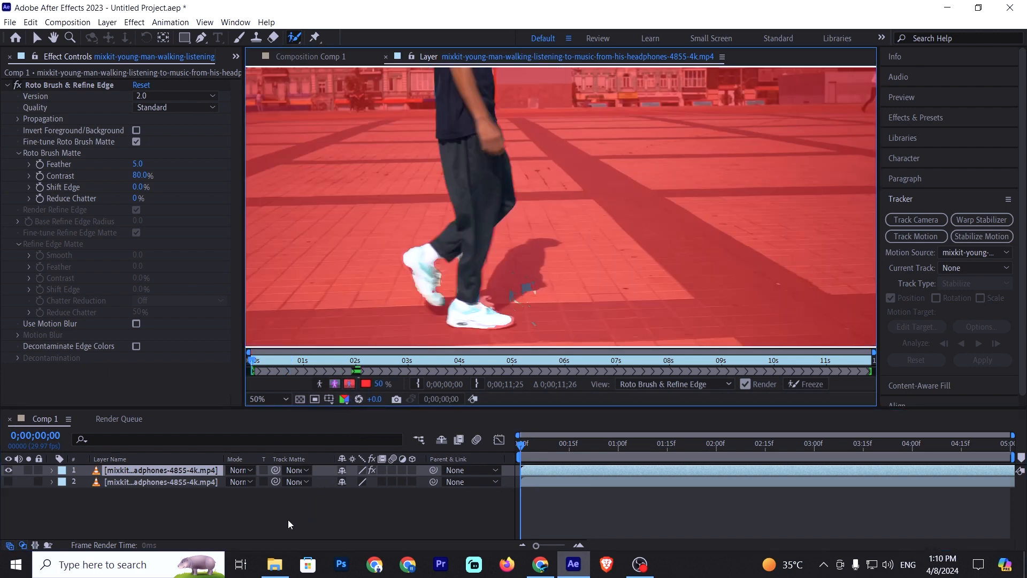
{"action": "left_click", "coordinate": [123, 470]}
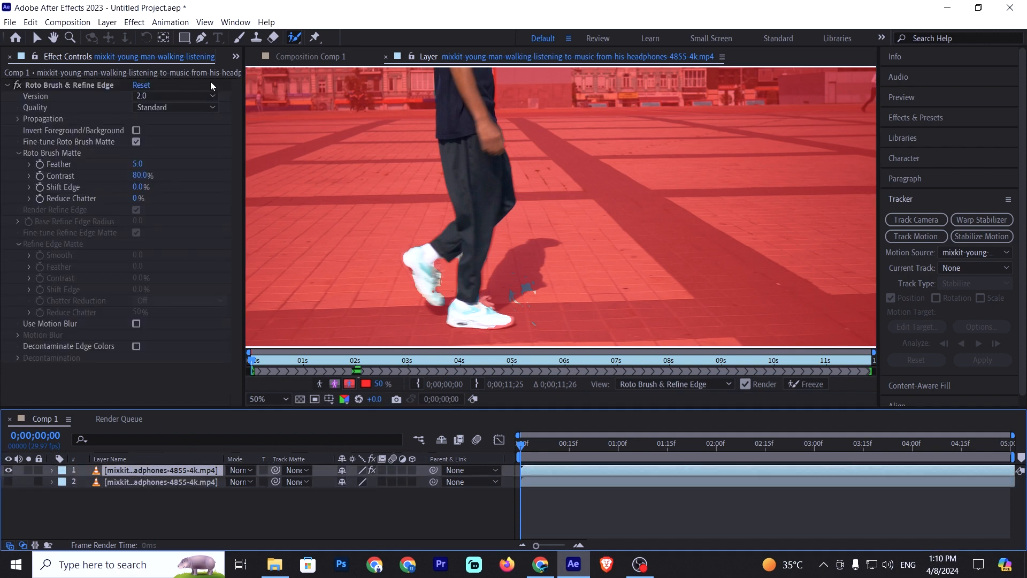
{"action": "left_click", "coordinate": [277, 56]}
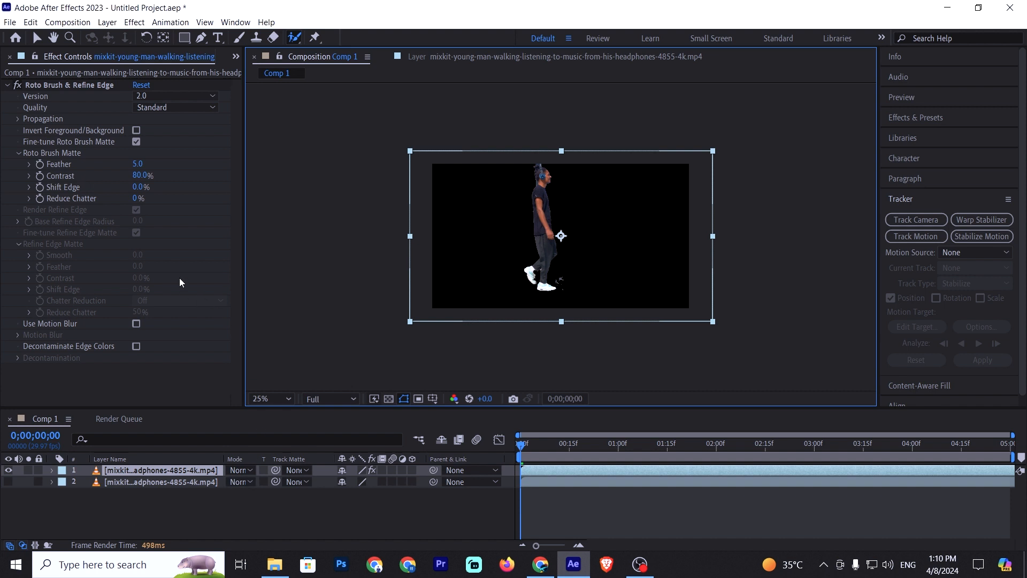
{"action": "key", "text": "space"}
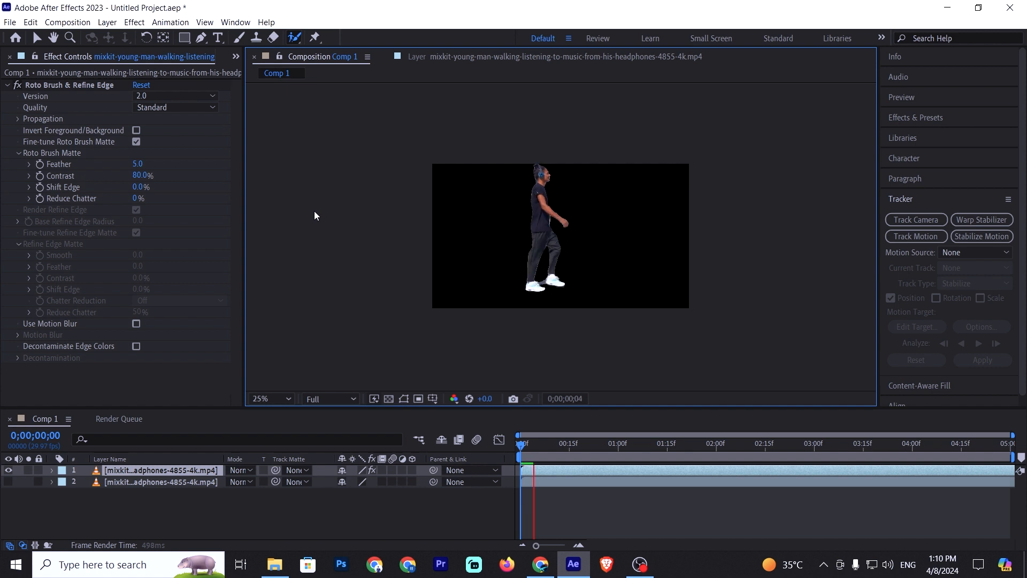
{"action": "key", "text": "space"}
Step: Set the composition preview resolution to Quarter and make the lower footage layer visible
{"action": "left_click", "coordinate": [345, 398]}
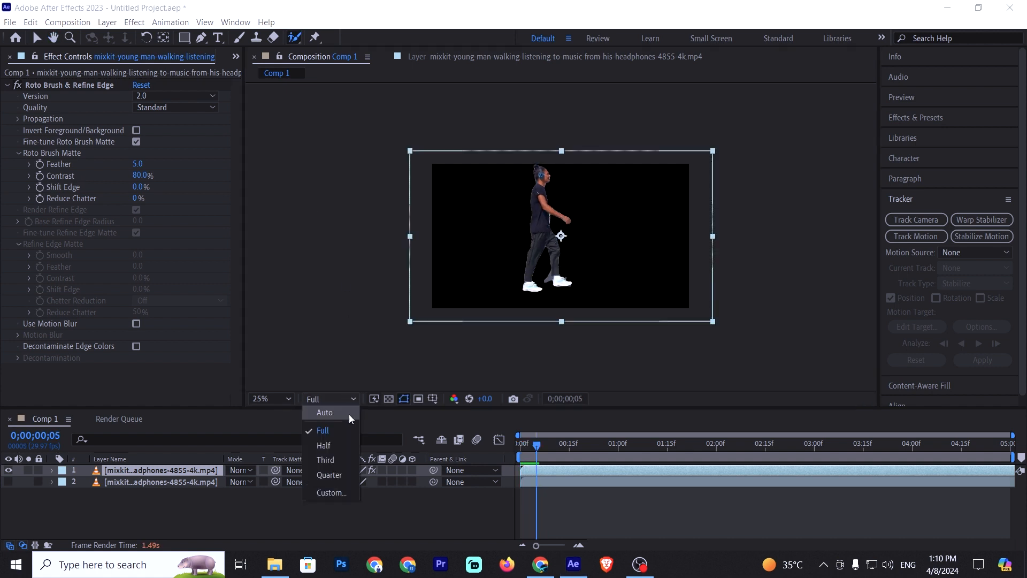
{"action": "left_click", "coordinate": [337, 474]}
{"action": "left_click", "coordinate": [132, 486]}
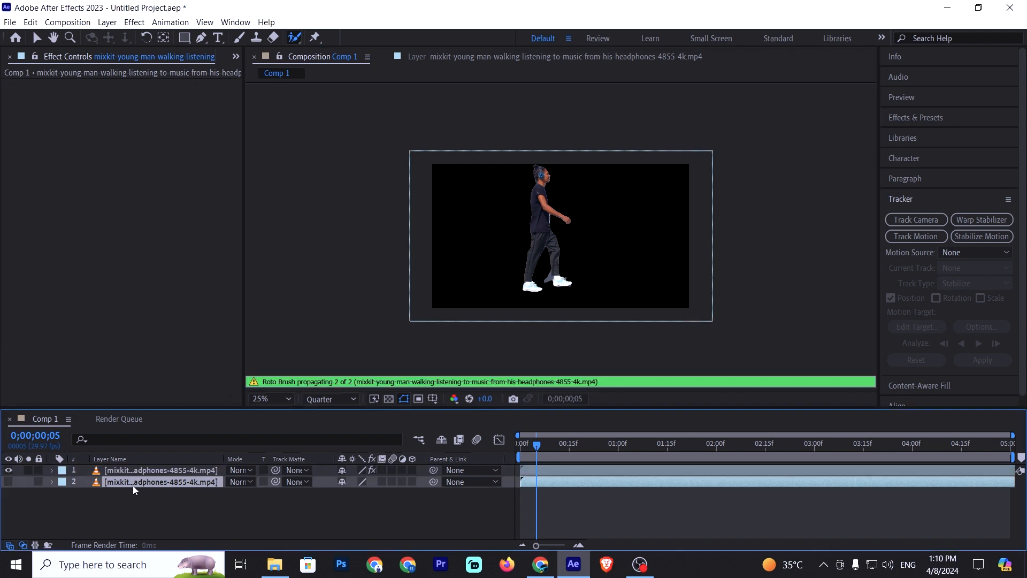
{"action": "left_click", "coordinate": [8, 481]}
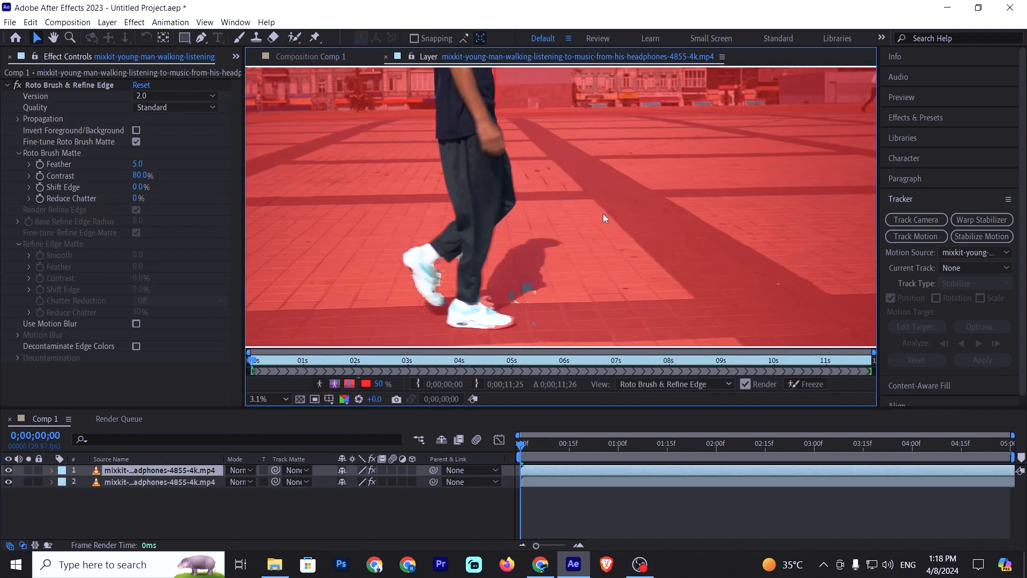
Step: Inspect the whole figure's overlay, and toggle the lower footage layer off and on in the composition view
{"action": "scroll", "coordinate": [604, 214], "scroll_direction": "up", "scroll_amount": 1}
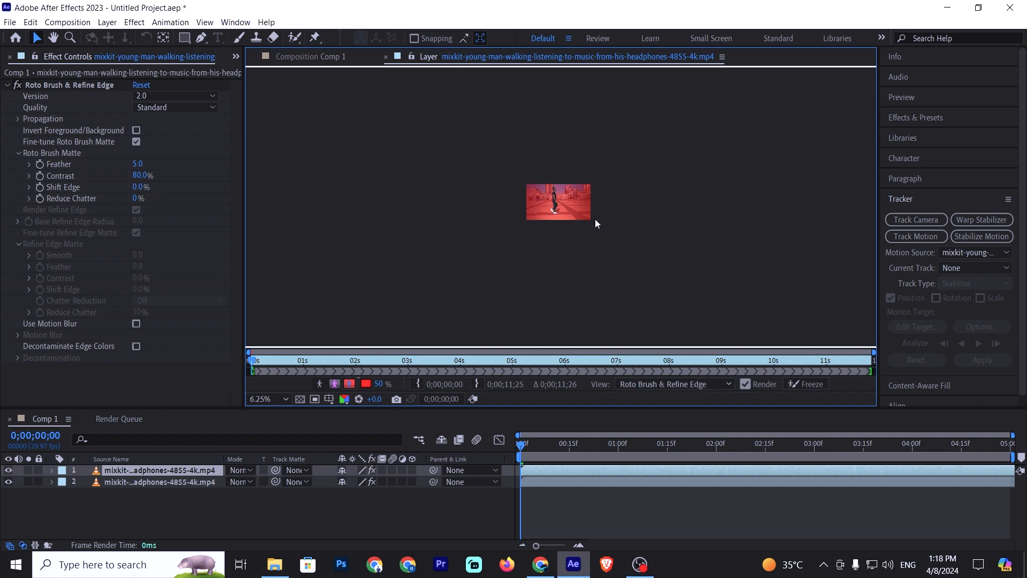
{"action": "scroll", "coordinate": [595, 219], "scroll_direction": "up", "scroll_amount": 2}
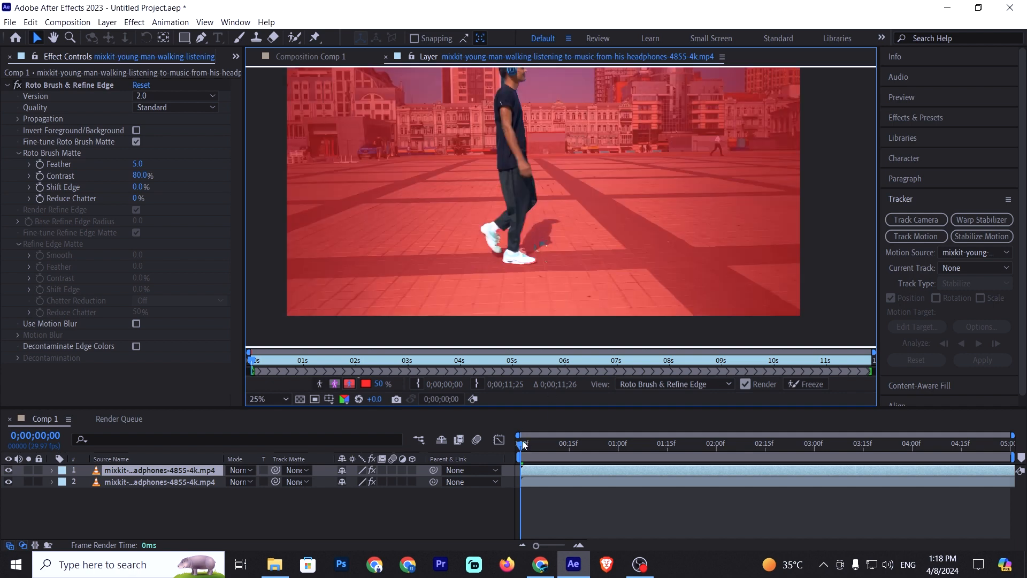
{"action": "left_click", "coordinate": [301, 57]}
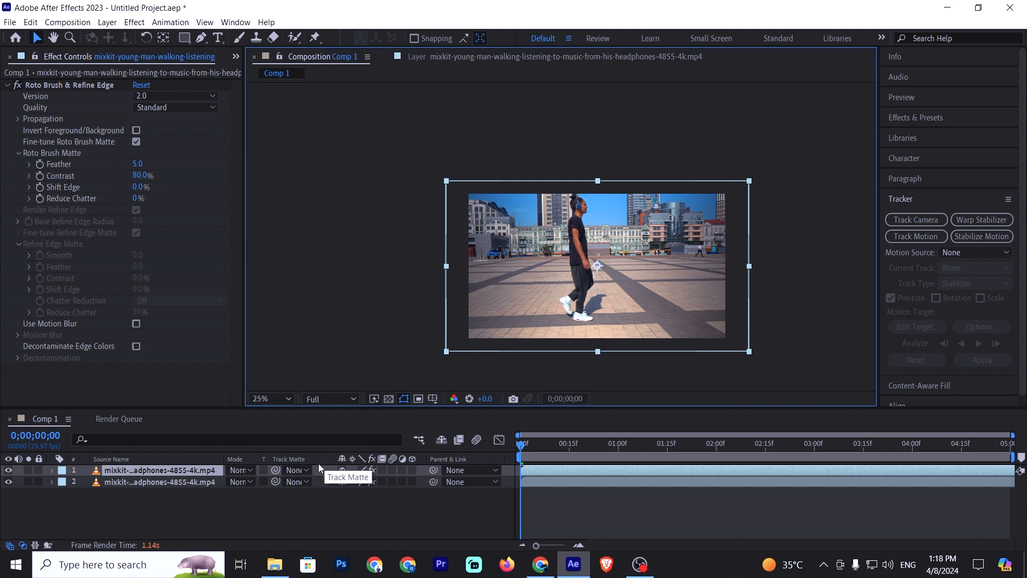
{"action": "left_click", "coordinate": [8, 483]}
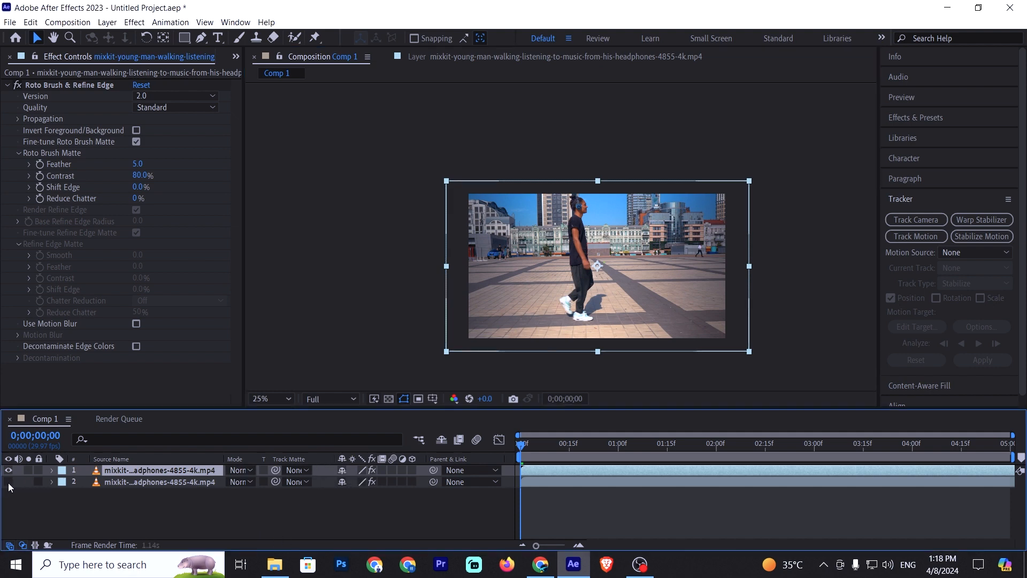
{"action": "left_click", "coordinate": [8, 482]}
Step: Create a text layer reading "text behind the moving object" above the two footage layers
{"action": "right_click", "coordinate": [188, 519]}
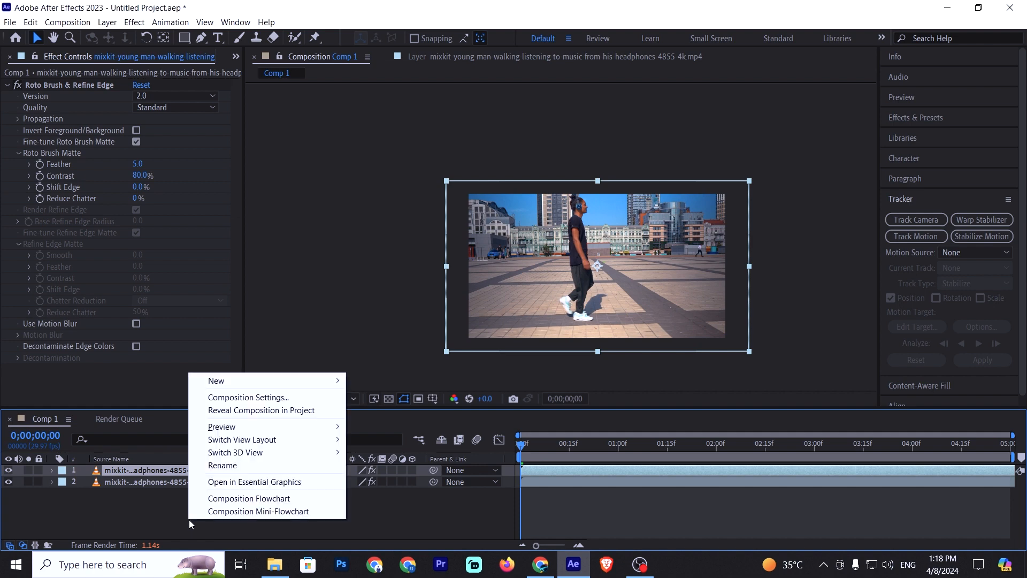
{"action": "mouse_move", "coordinate": [282, 375]}
{"action": "left_click", "coordinate": [376, 396]}
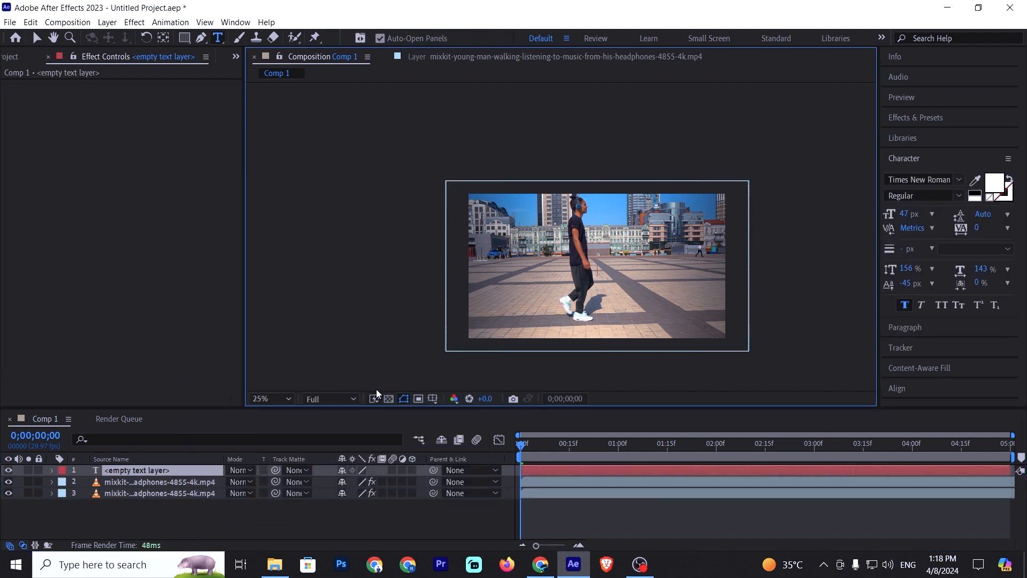
{"action": "type", "text": "t"}
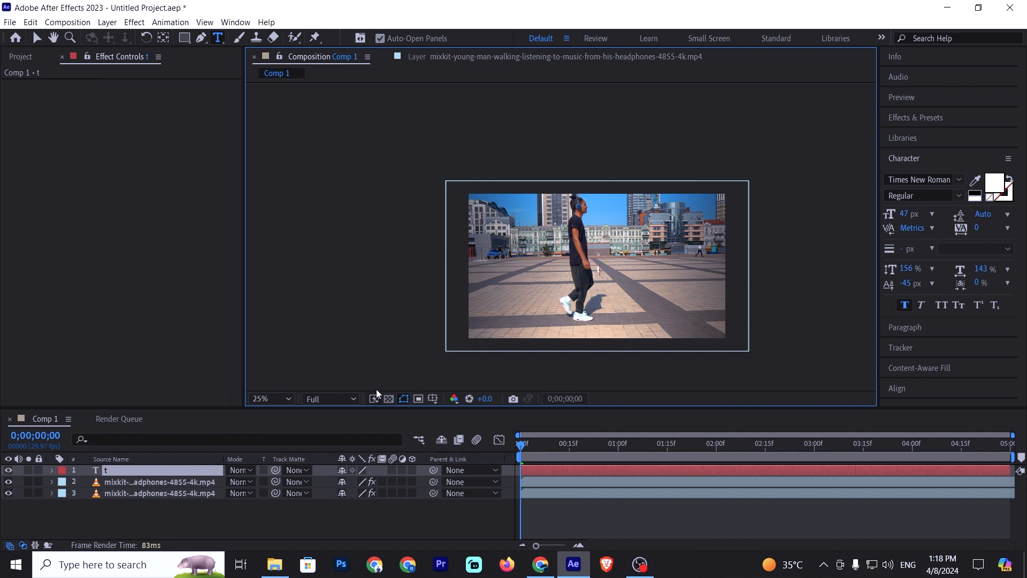
{"action": "type", "text": "ext behind"}
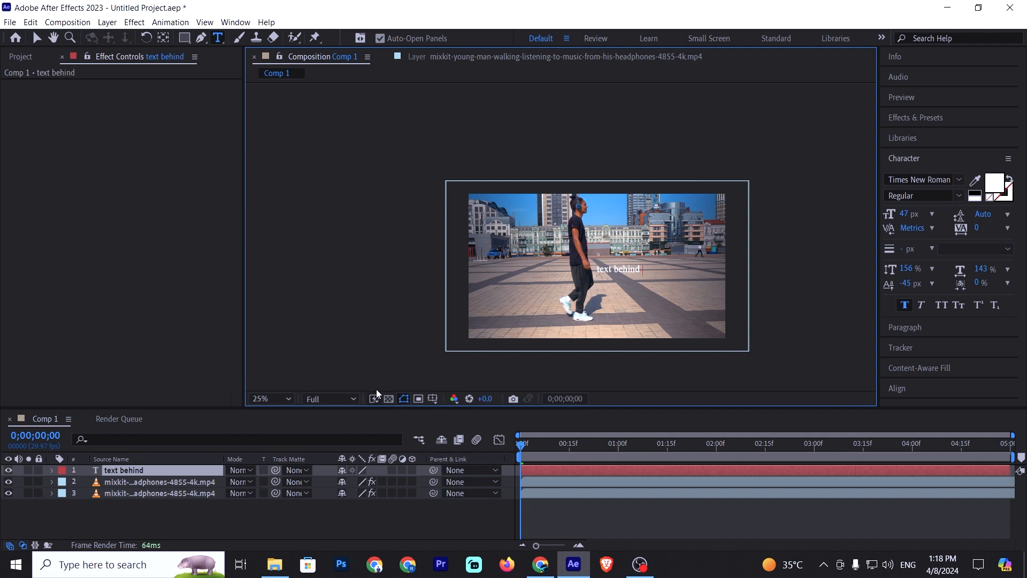
{"action": "type", "text": " the"}
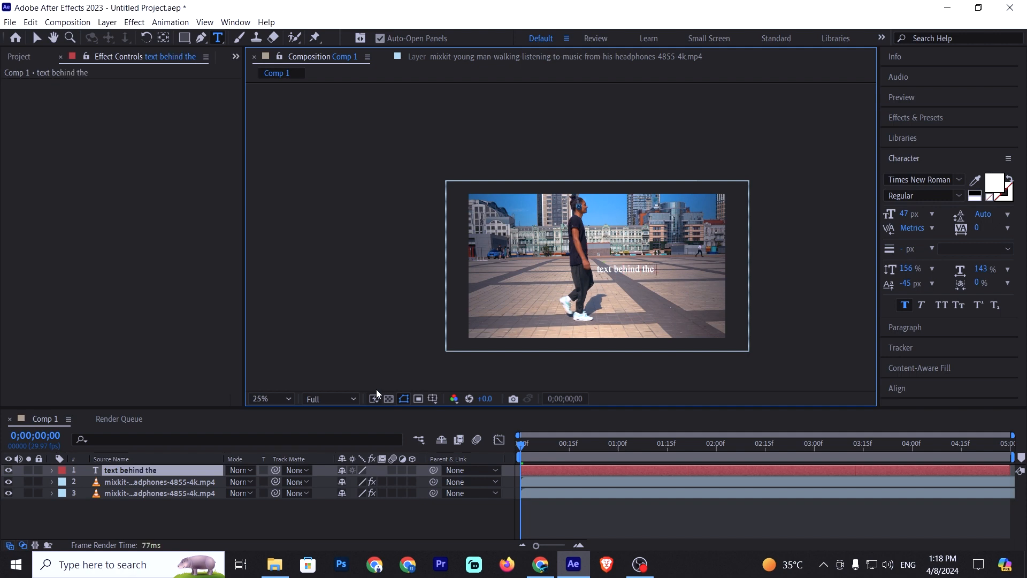
{"action": "type", "text": " mo"}
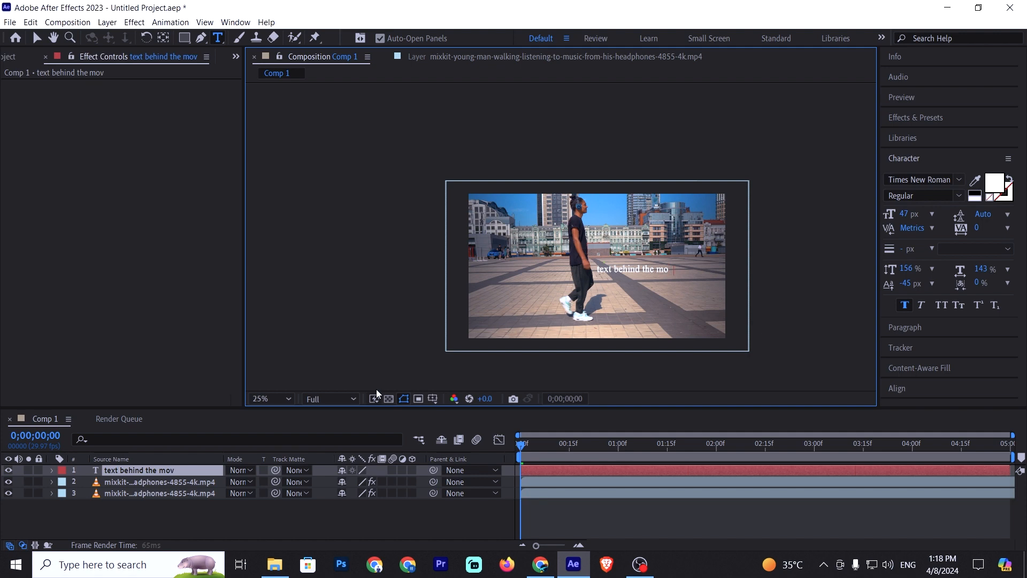
{"action": "type", "text": "ving objet"}
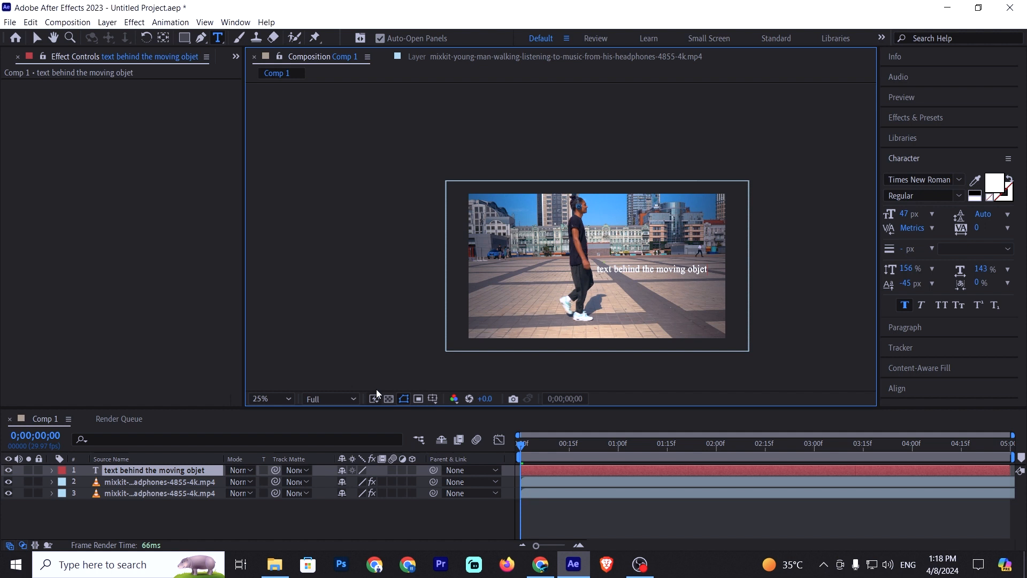
{"action": "key", "text": "BackSpace"}
{"action": "type", "text": "ct"}
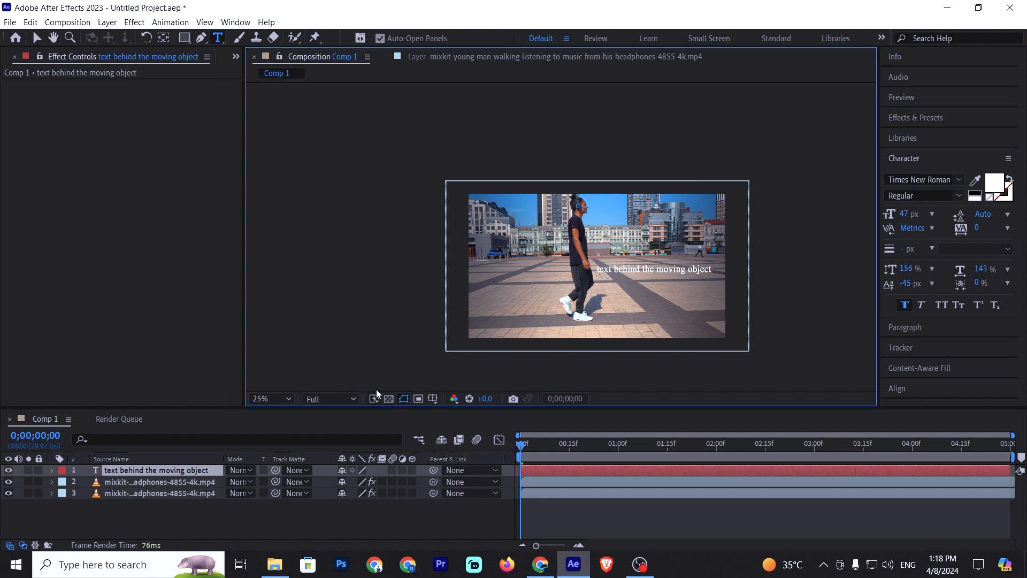
{"action": "left_click", "coordinate": [236, 512]}
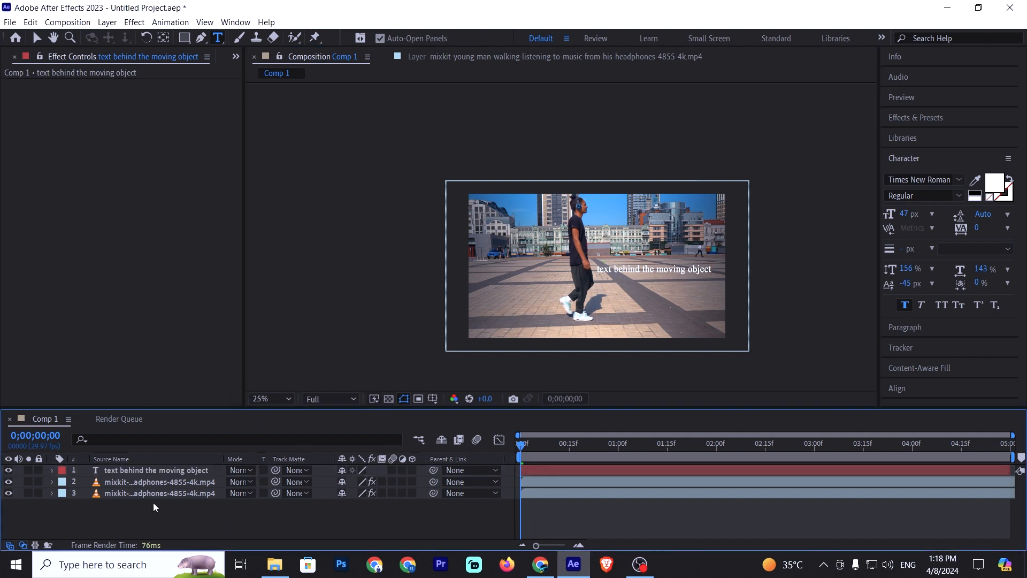
Step: Enlarge the text layer uniformly to a scale of 237%
{"action": "left_click", "coordinate": [147, 473]}
{"action": "left_click_drag", "start_coordinate": [150, 470], "coordinate": [307, 417]}
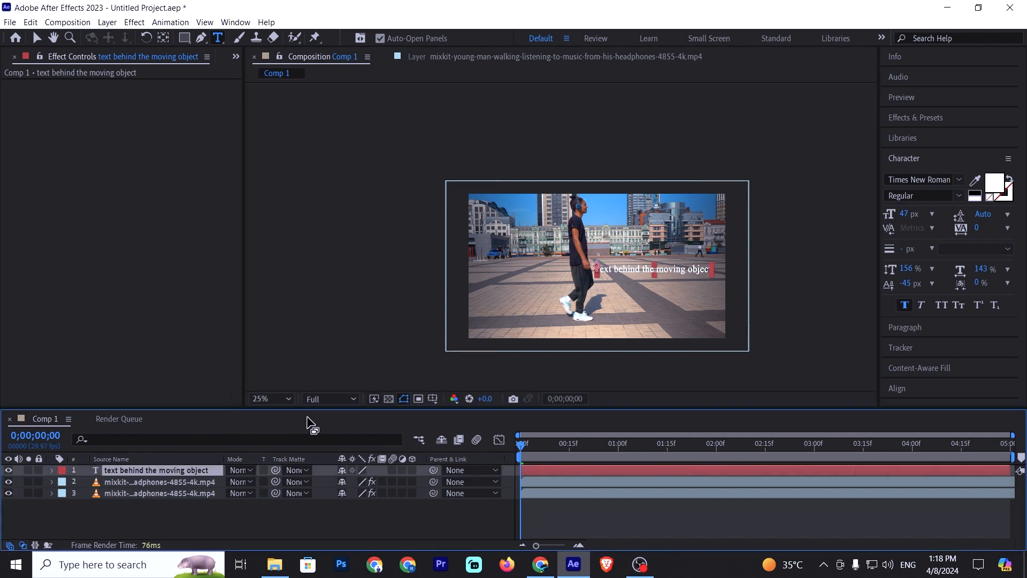
{"action": "key", "text": "s"}
{"action": "left_click_drag", "start_coordinate": [351, 482], "coordinate": [442, 482]}
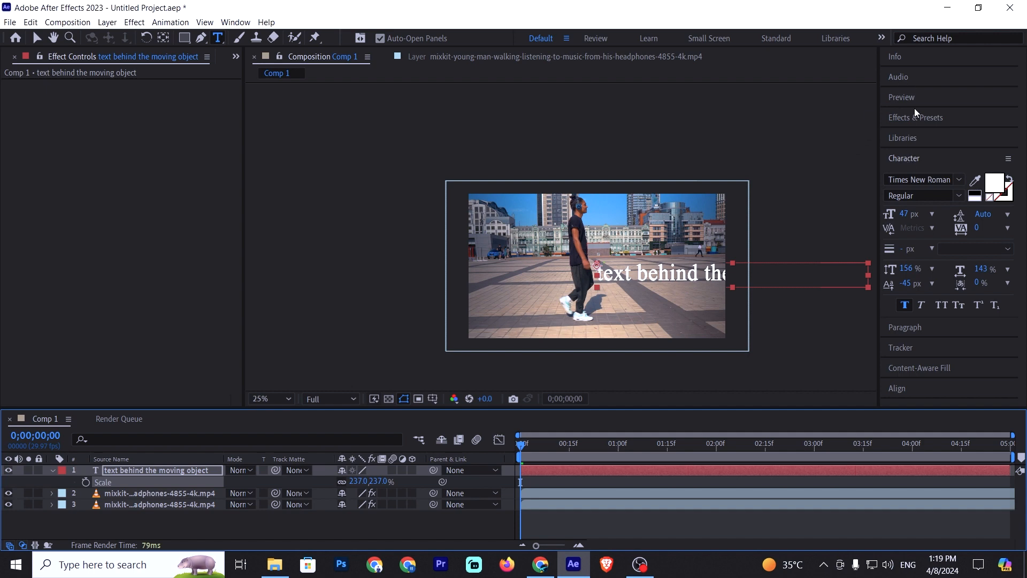
Step: Center the text layer horizontally and vertically in the composition, with its scale reduced to 218%
{"action": "left_click", "coordinate": [926, 161]}
{"action": "left_click", "coordinate": [909, 241]}
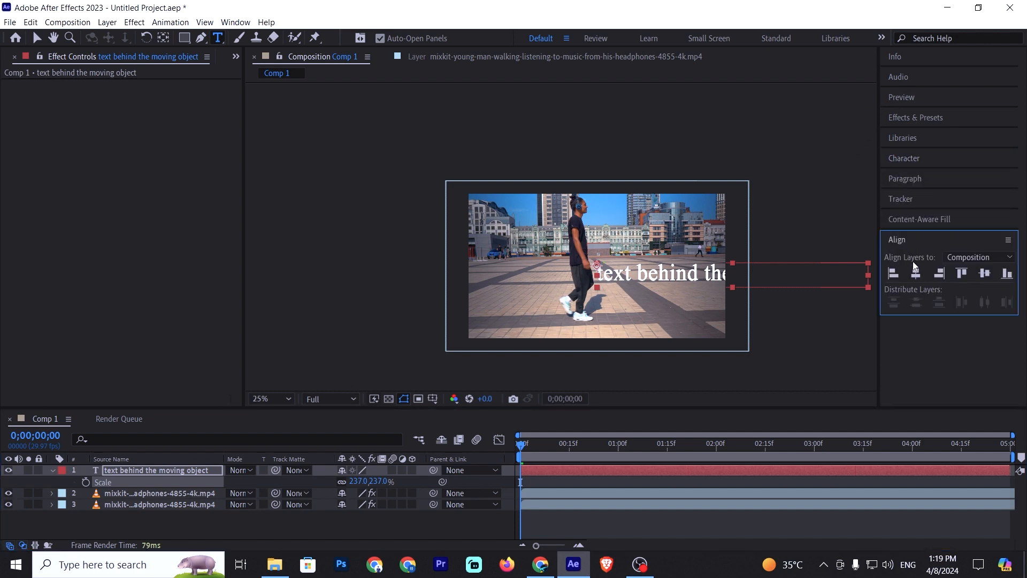
{"action": "left_click", "coordinate": [916, 273]}
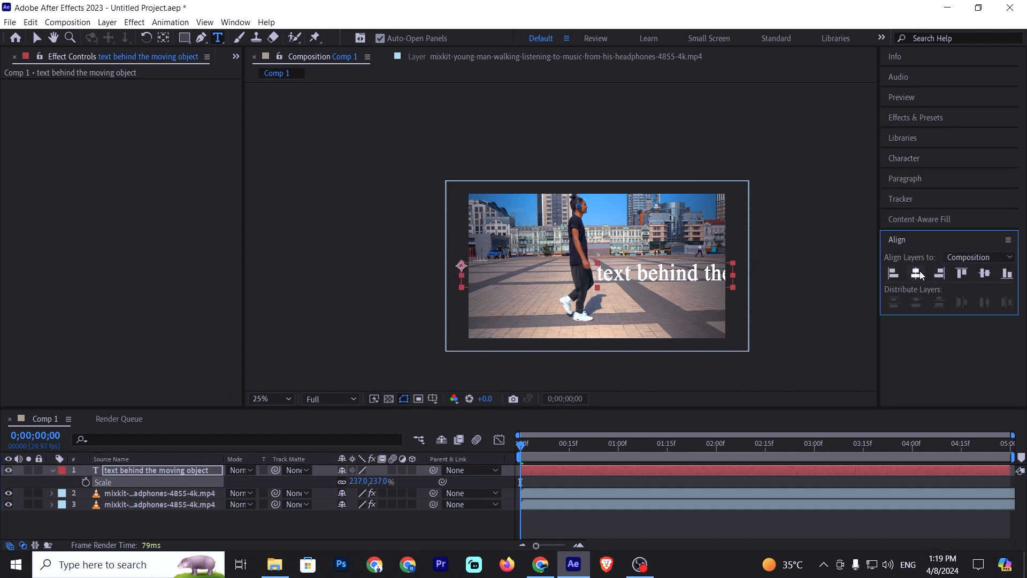
{"action": "left_click", "coordinate": [983, 273]}
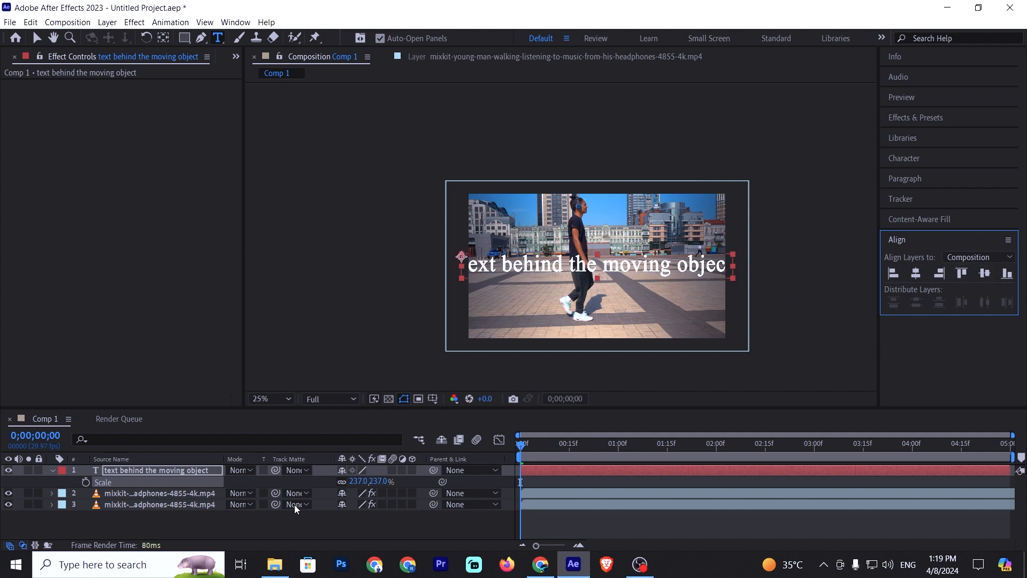
{"action": "left_click_drag", "start_coordinate": [355, 486], "coordinate": [345, 487]}
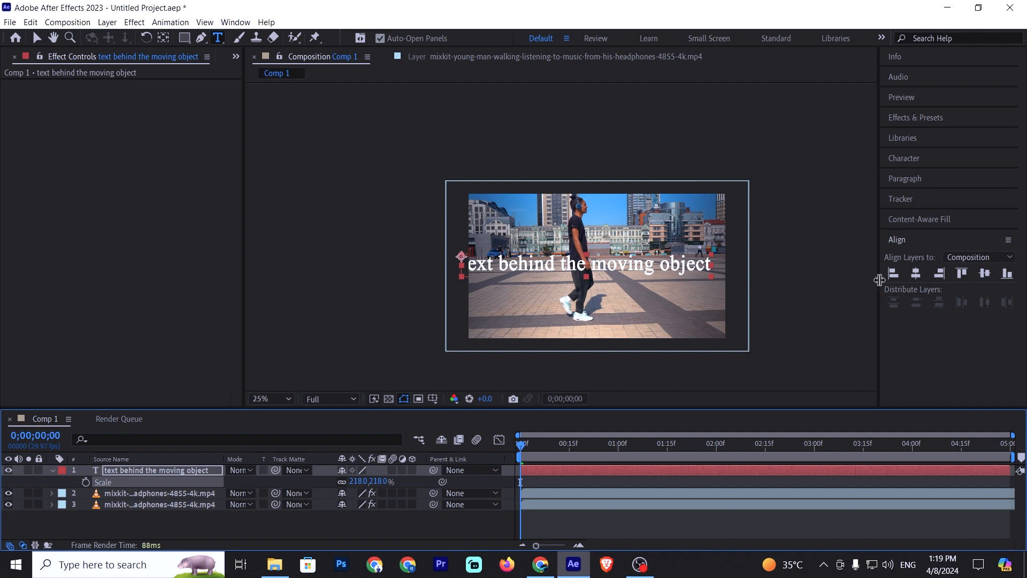
{"action": "left_click", "coordinate": [917, 275]}
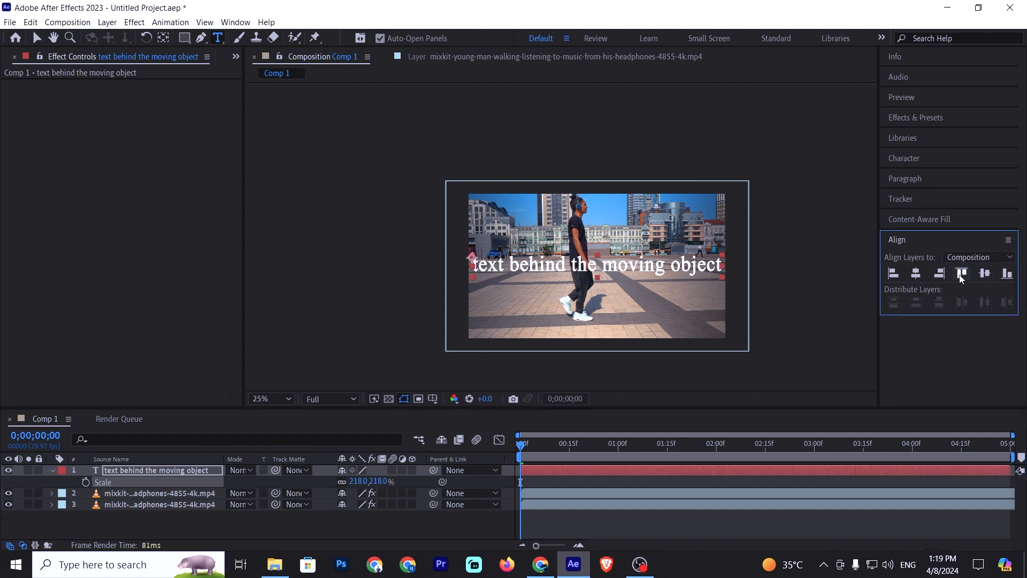
Step: Move the text layer between the cutout layer and the original footage, and start a preview of the composition
{"action": "left_click_drag", "start_coordinate": [162, 473], "coordinate": [161, 495]}
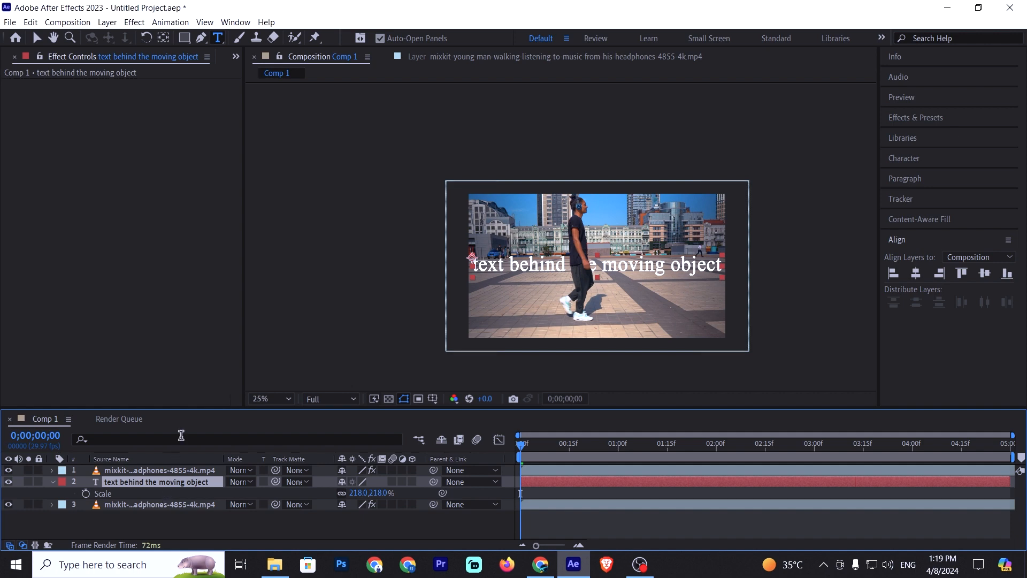
{"action": "left_click", "coordinate": [52, 481]}
{"action": "left_click", "coordinate": [121, 514]}
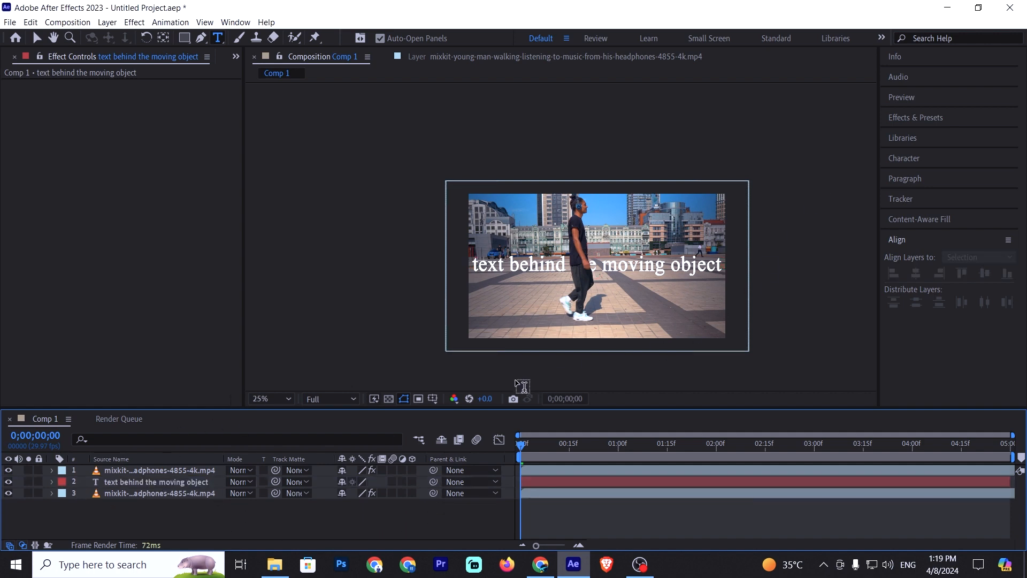
{"action": "key", "text": "space"}
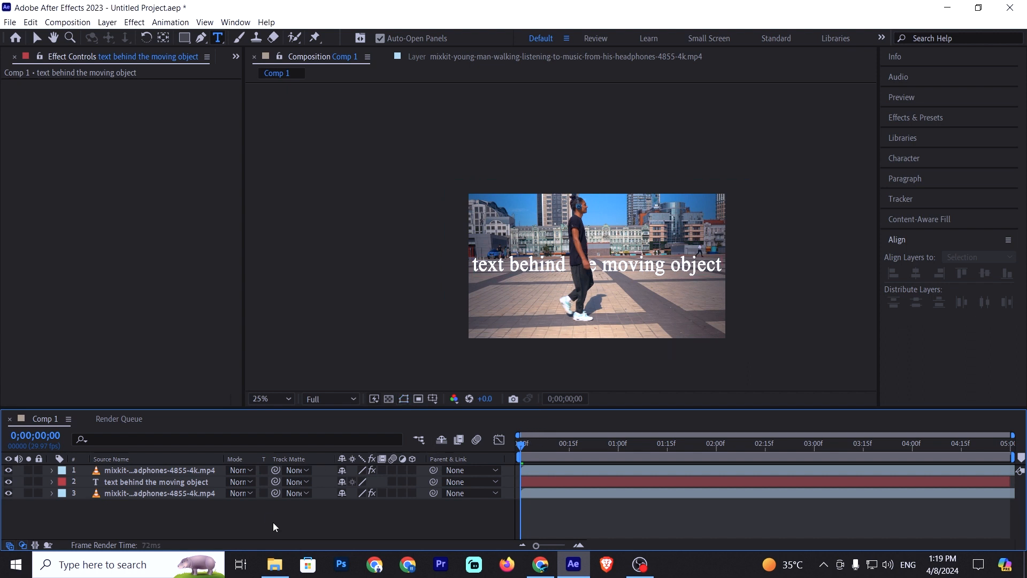